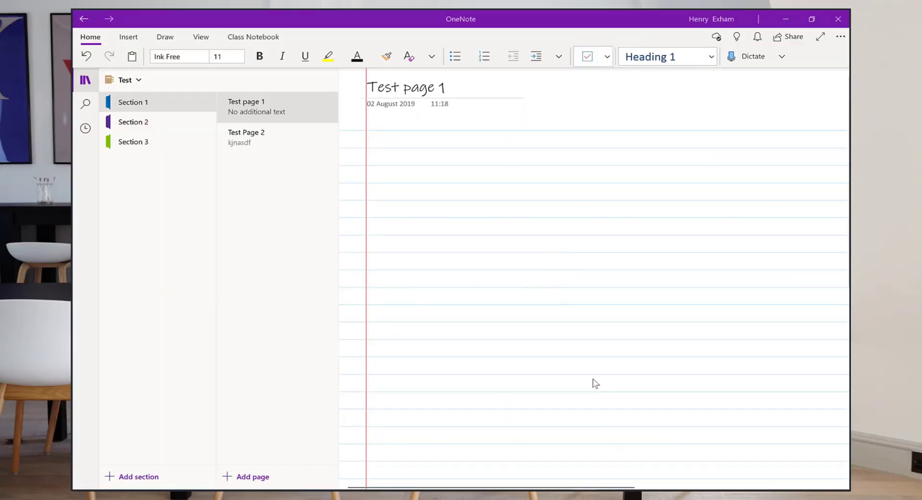
Choose the dark blue pen from the drawing tools and view its thickness and colour options.
click(165, 37)
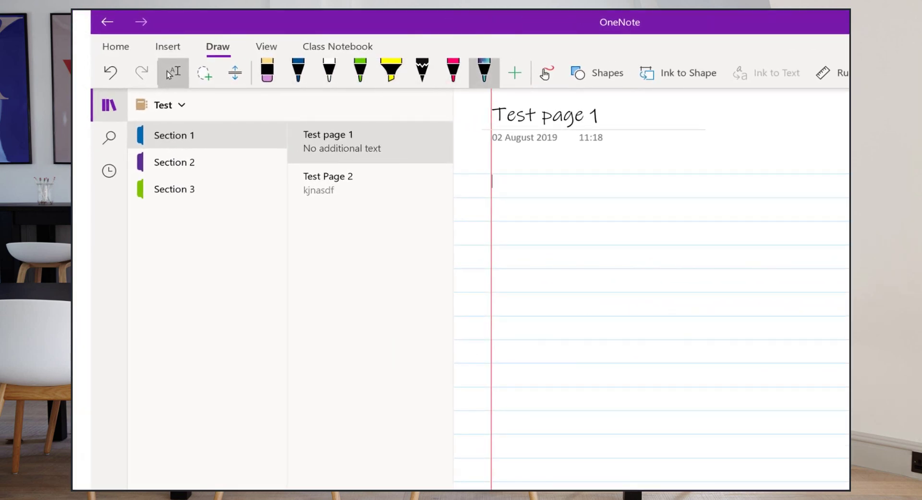
click(298, 72)
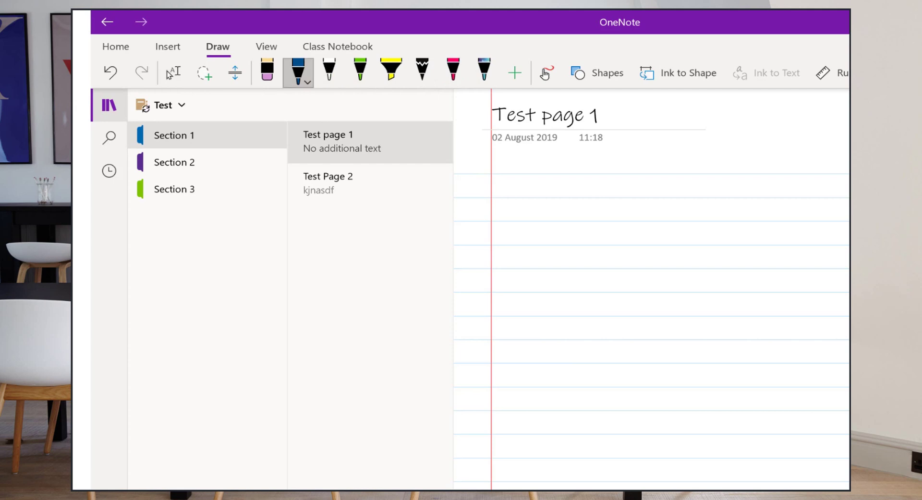
click(298, 72)
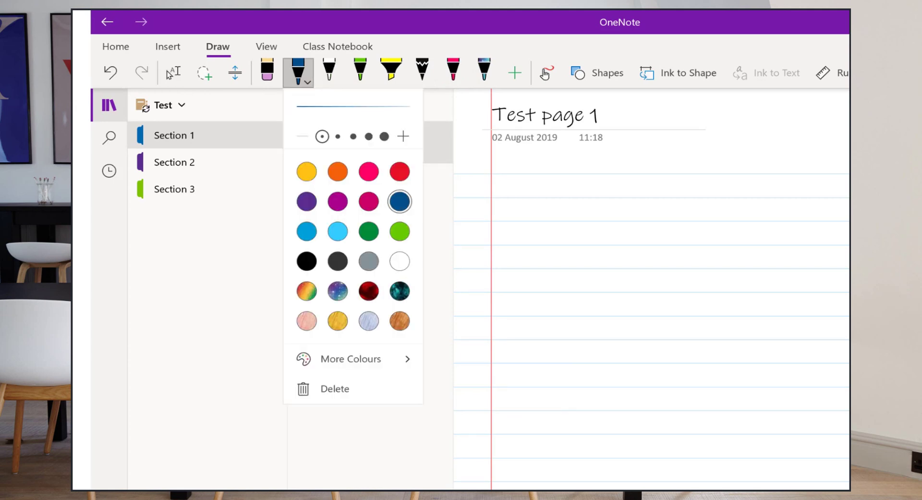
click(353, 359)
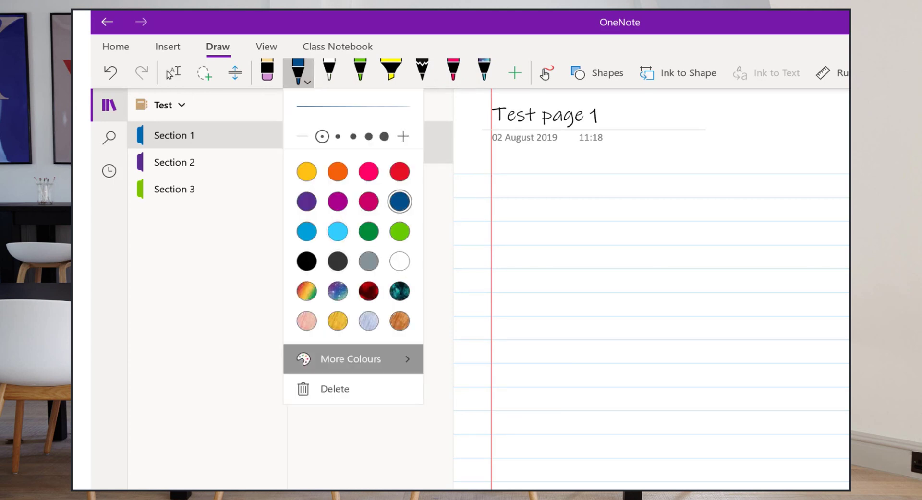
key(Return)
click(305, 104)
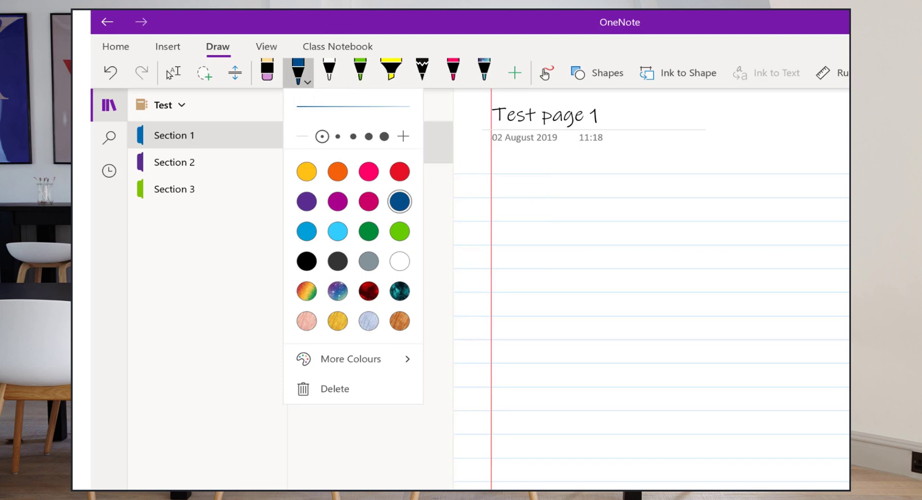
Scribble three small zigzag marks in the middle of the page with the black 0.5 mm pencil.
click(422, 73)
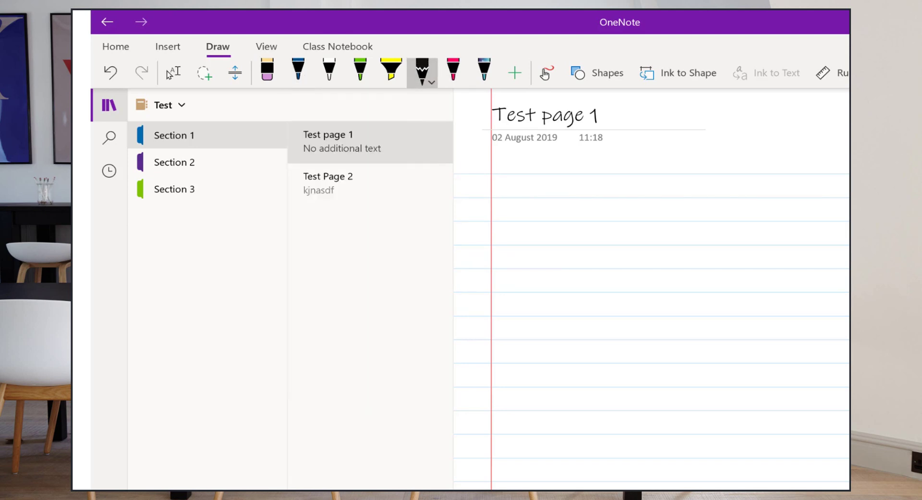
click(422, 72)
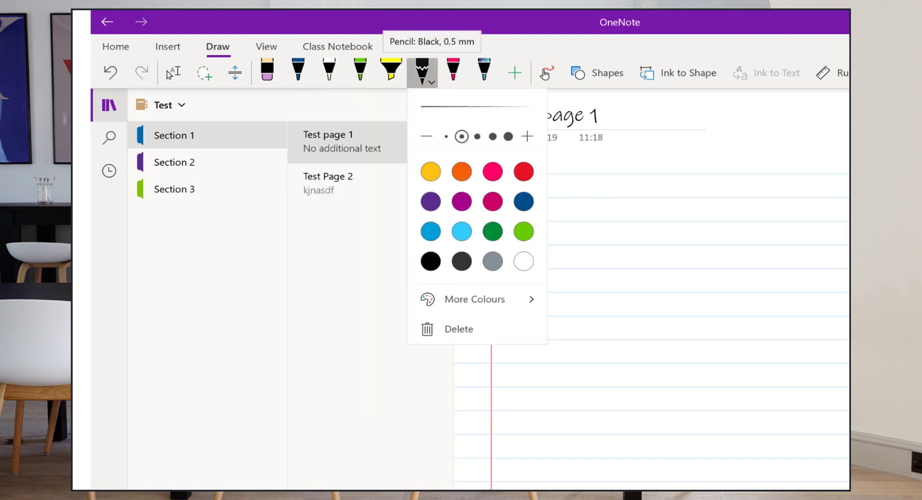
key(Escape)
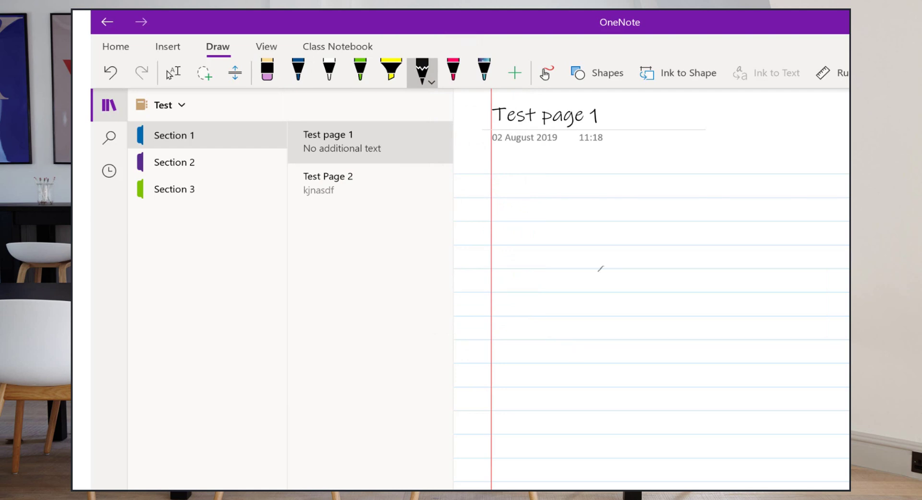
mouse_move(601, 268)
mouse_down()
mouse_move(613, 263)
mouse_move(647, 293)
mouse_up()
drag(656, 234, 670, 253)
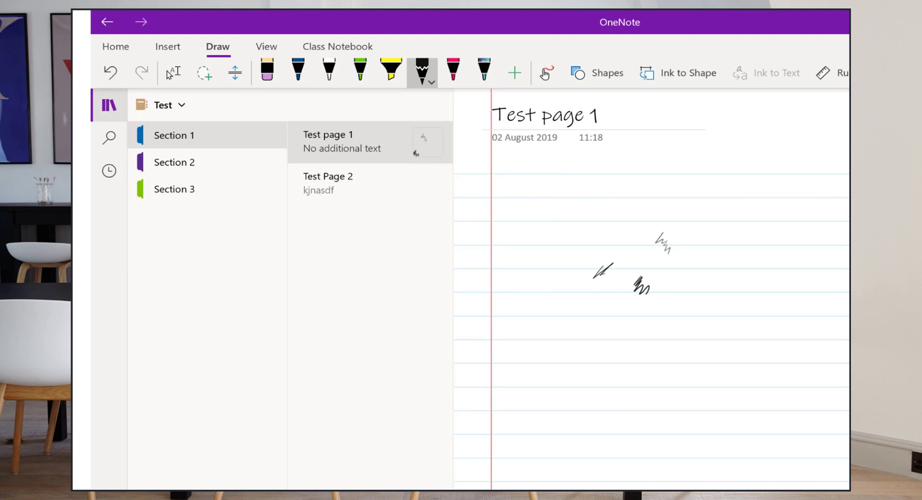
Shade around the small scribbles with broad black pencil strokes in varying darkness.
mouse_move(581, 312)
mouse_down()
mouse_move(572, 353)
mouse_move(601, 320)
mouse_move(611, 335)
mouse_move(611, 299)
mouse_up()
drag(596, 277, 591, 309)
drag(601, 227, 629, 271)
mouse_move(624, 204)
mouse_down()
mouse_move(668, 267)
mouse_move(684, 273)
mouse_up()
mouse_move(706, 211)
mouse_down()
mouse_move(682, 230)
mouse_move(672, 221)
mouse_up()
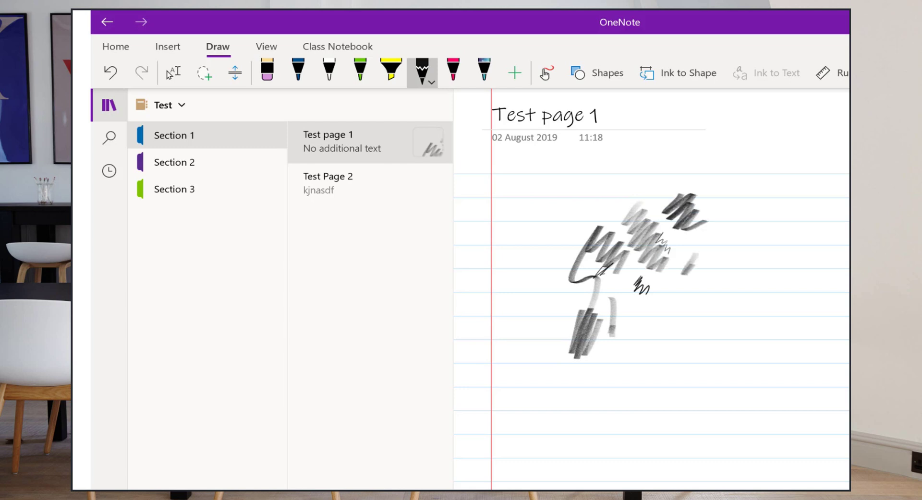
drag(692, 190, 666, 214)
drag(718, 214, 651, 314)
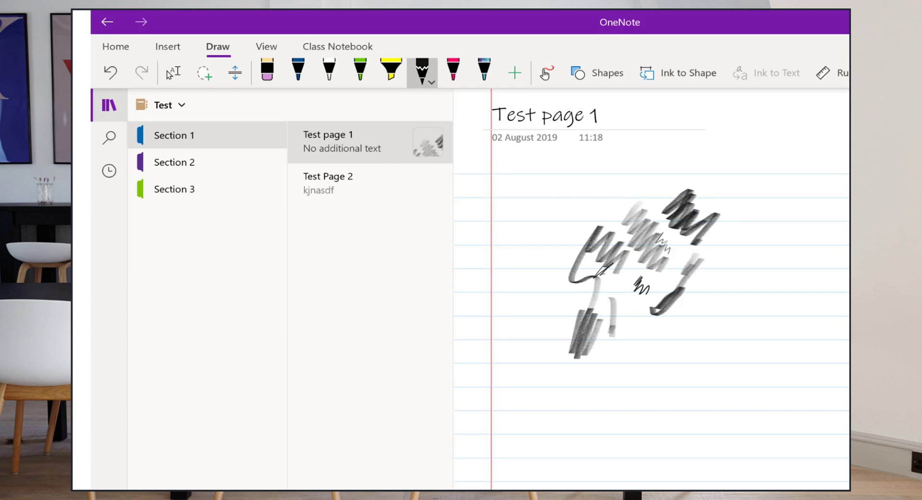
Highlight in yellow across the upper part of the pencil shading and on the empty lines beside it.
click(391, 72)
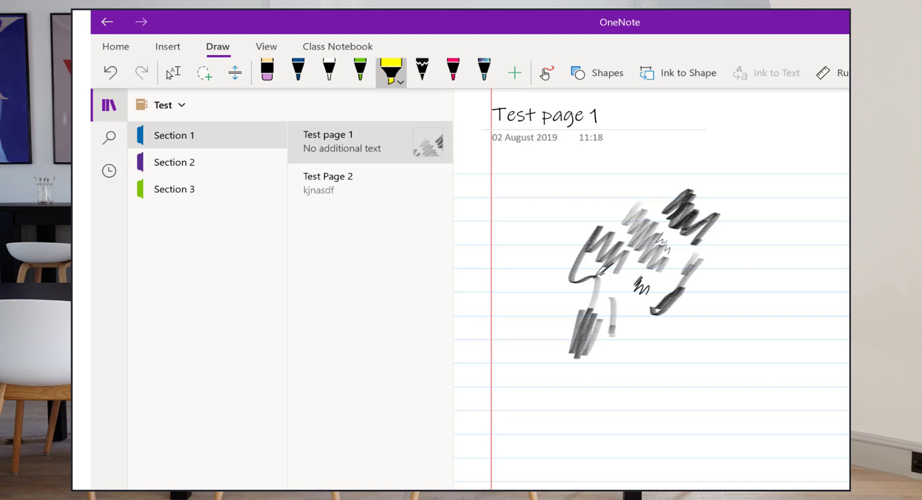
drag(646, 219, 736, 194)
drag(790, 205, 849, 204)
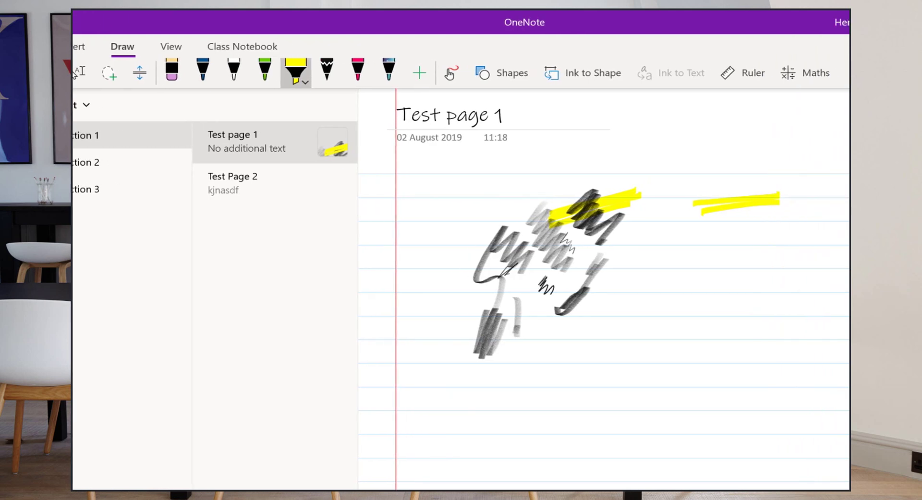
View the yellow highlighter's thickness and colour options, and the kinds of pen that can be added.
click(295, 72)
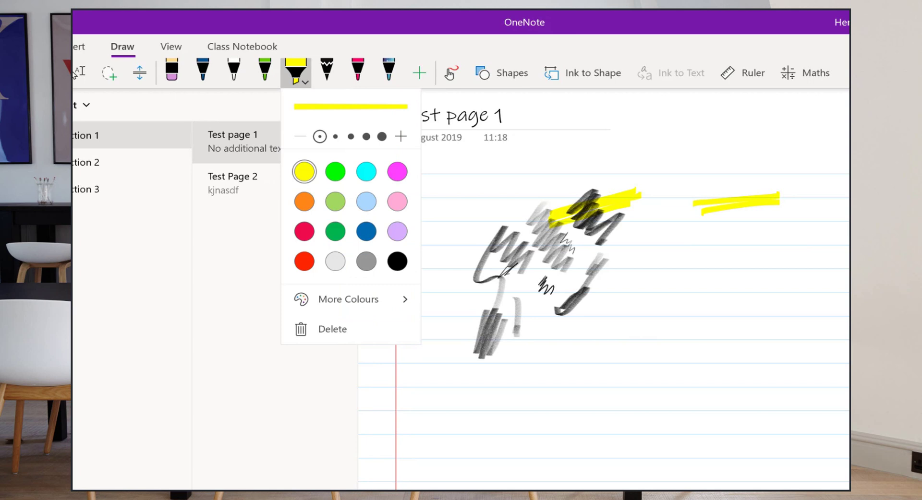
key(Escape)
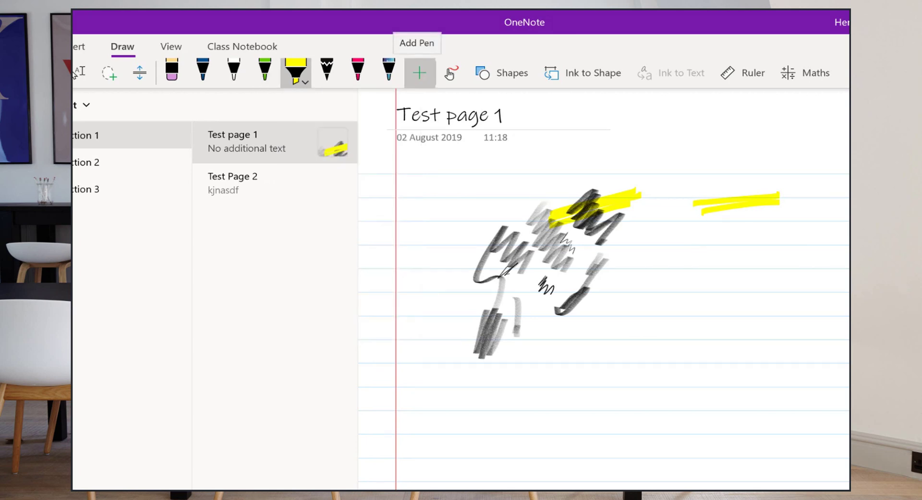
click(419, 73)
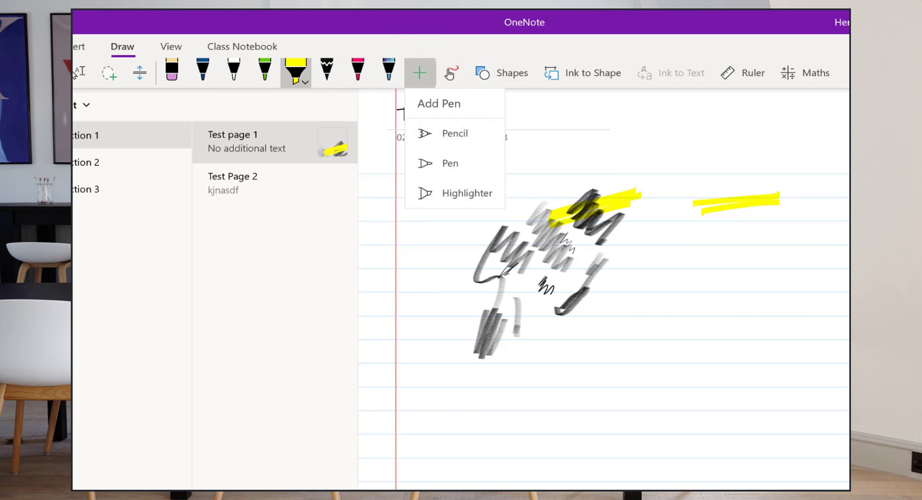
key(Escape)
Handwrite "Hello" with the dark blue pen beside the pencil shading, and again in green below it.
click(203, 72)
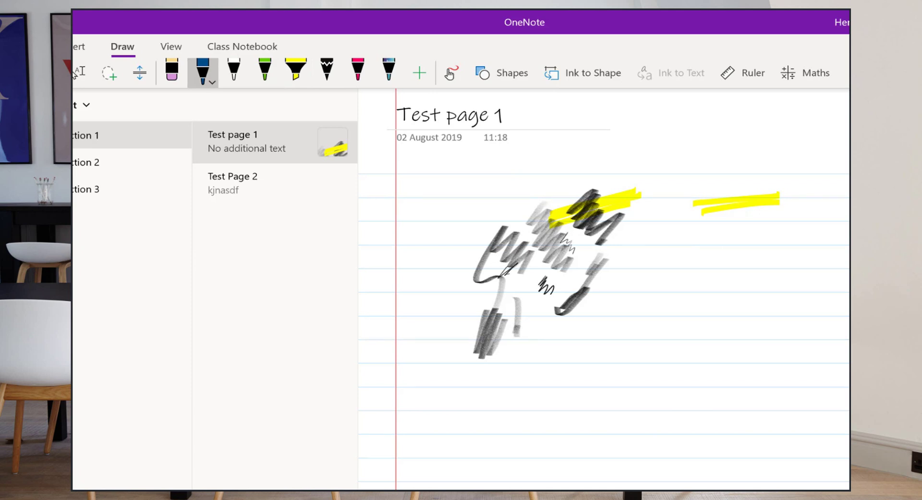
mouse_move(705, 270)
mouse_down()
mouse_move(682, 317)
mouse_move(700, 307)
mouse_up()
mouse_move(686, 301)
mouse_down()
mouse_move(745, 288)
mouse_move(760, 300)
mouse_up()
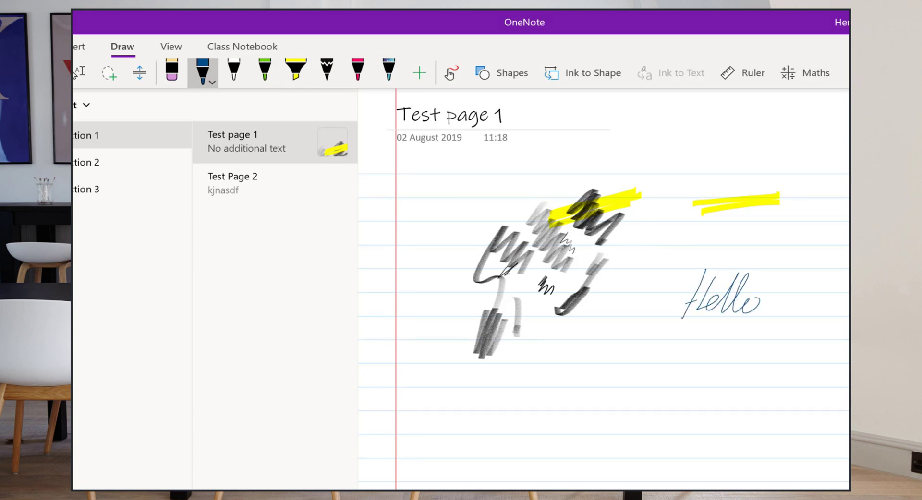
click(264, 71)
mouse_move(696, 337)
mouse_down()
mouse_move(679, 384)
mouse_move(693, 363)
mouse_up()
mouse_move(708, 345)
mouse_down()
mouse_move(691, 385)
mouse_move(733, 352)
mouse_move(765, 371)
mouse_up()
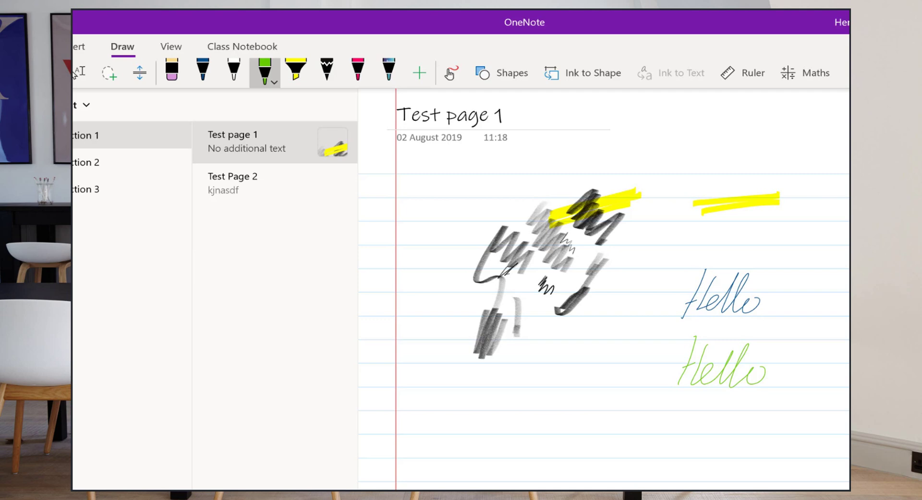
Turn on Ink to Shape and draw a triangle, a square and two ovals in green around the handwriting.
click(583, 73)
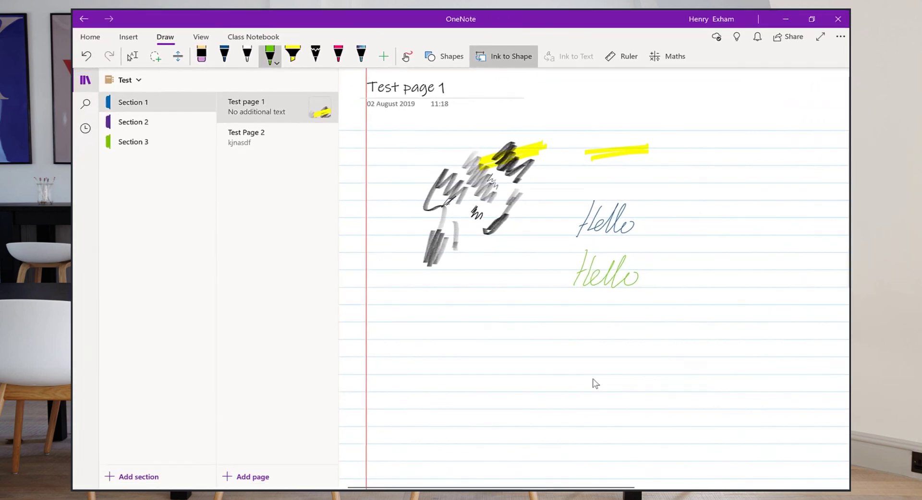
mouse_move(490, 307)
mouse_down()
mouse_move(514, 364)
mouse_move(490, 308)
mouse_up()
mouse_move(614, 389)
mouse_down()
mouse_move(614, 331)
mouse_move(615, 390)
mouse_up()
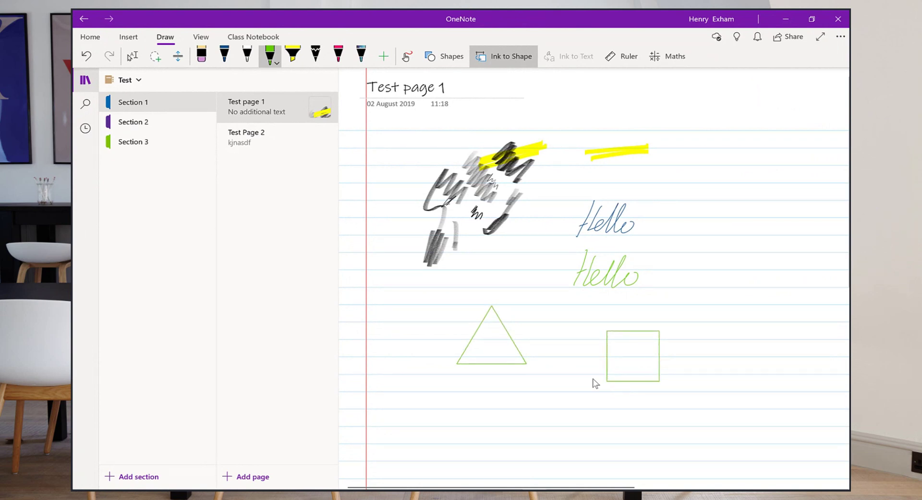
mouse_move(742, 238)
mouse_down()
mouse_move(715, 254)
mouse_move(741, 238)
mouse_up()
drag(742, 338, 739, 339)
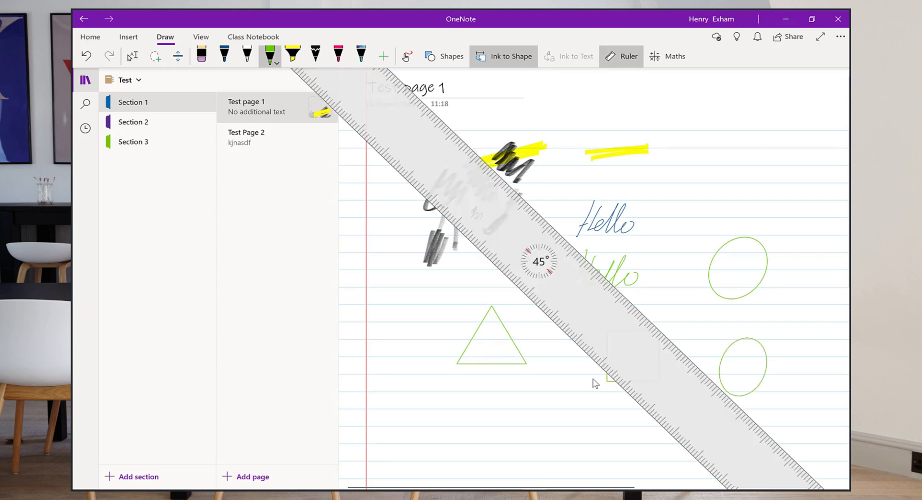
Draw two parallel diagonal green lines along the ruler set at 45°, and one line crossing them.
drag(532, 206, 699, 368)
drag(538, 261, 500, 361)
key(Escape)
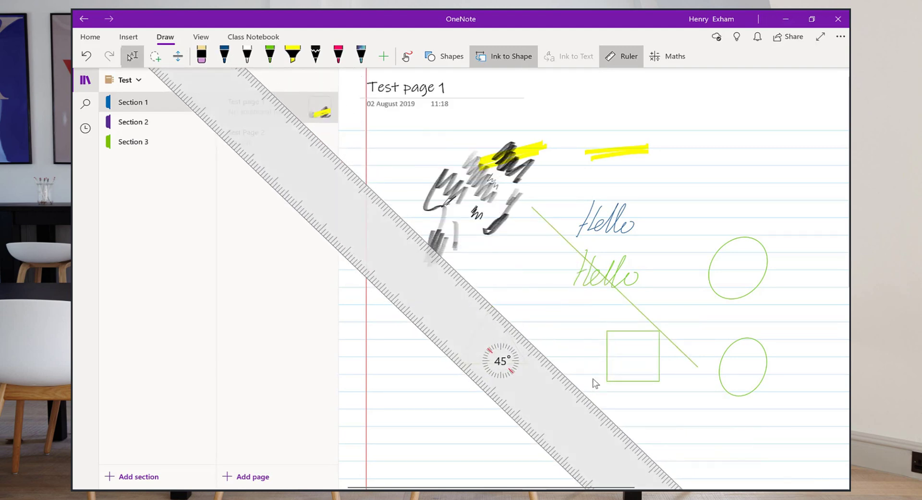
drag(438, 254, 612, 422)
drag(501, 361, 569, 310)
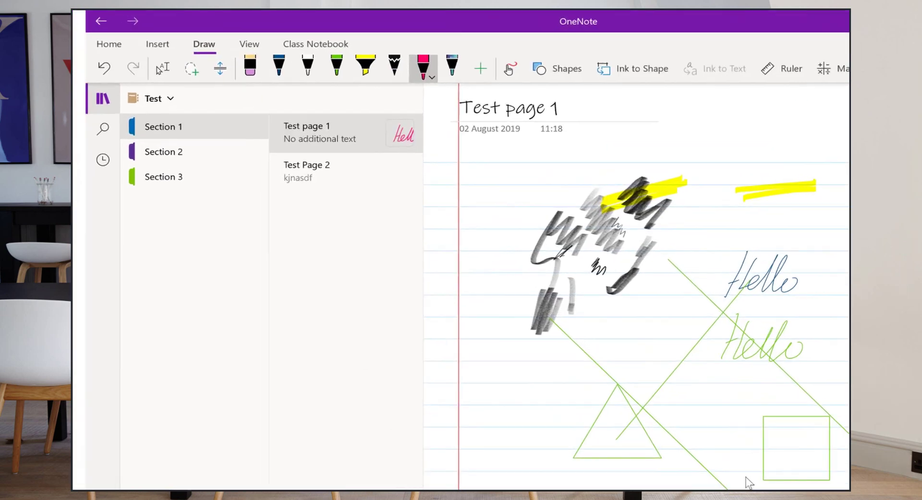
Lasso the pink handwritten "Hello" and convert it with Ink to Text.
click(309, 109)
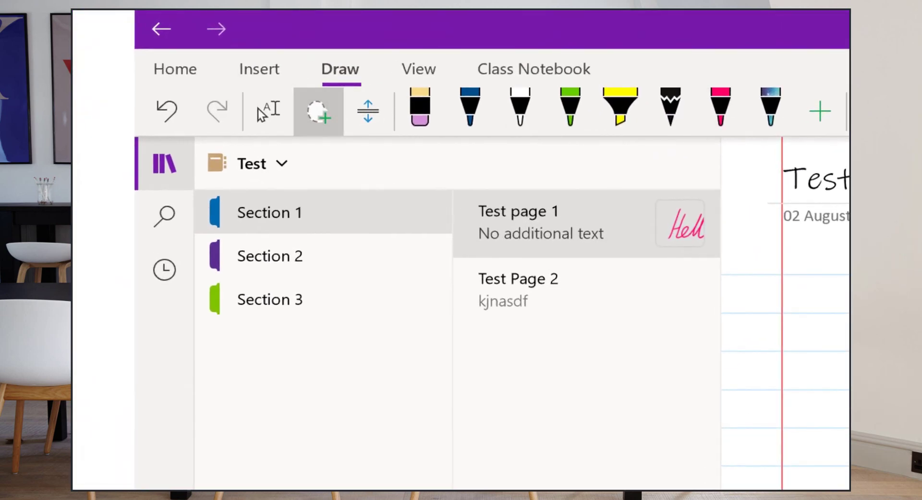
click(456, 103)
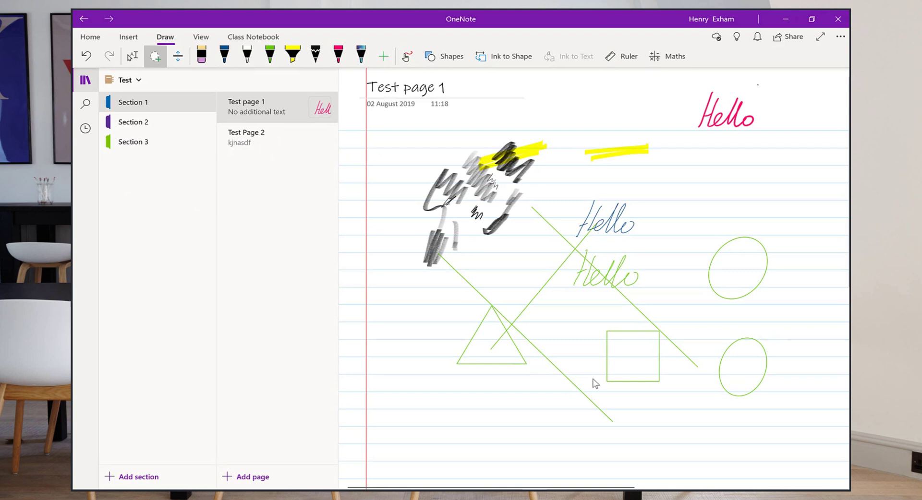
mouse_move(757, 85)
mouse_down()
mouse_move(682, 164)
mouse_move(768, 126)
mouse_move(761, 91)
mouse_up()
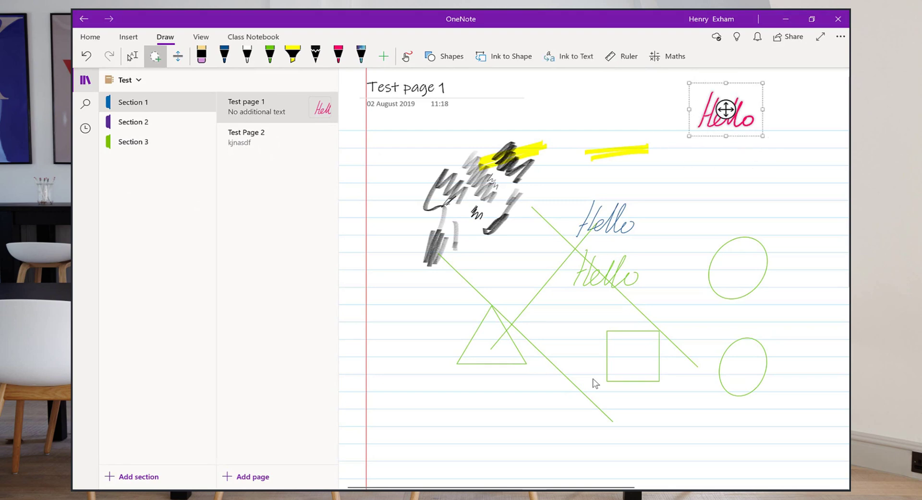
click(569, 56)
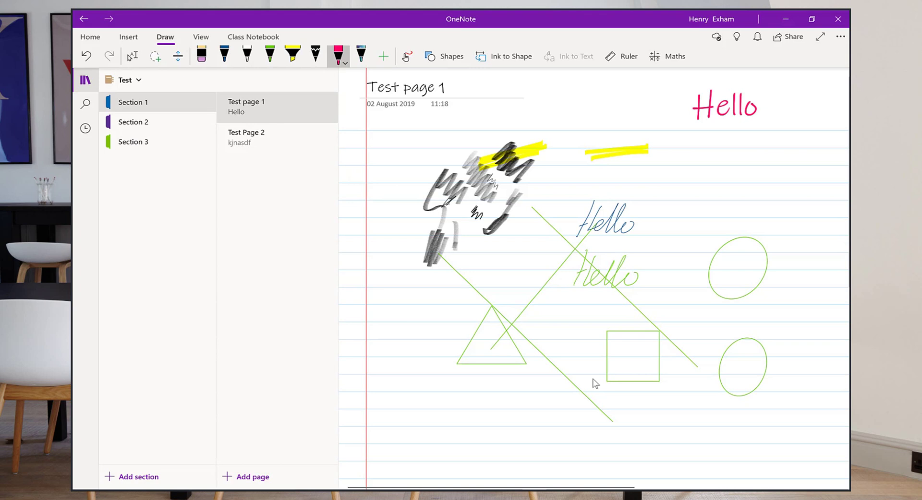
Handwrite the equation x² + 7 = 24 in pink below the converted "Hello".
drag(678, 172, 701, 199)
mouse_move(697, 169)
mouse_down()
mouse_move(679, 202)
mouse_move(713, 168)
mouse_move(728, 197)
mouse_up()
mouse_move(720, 187)
mouse_down()
mouse_move(756, 196)
mouse_move(768, 180)
mouse_move(792, 177)
mouse_move(822, 191)
mouse_move(838, 183)
mouse_move(832, 193)
mouse_up()
Lasso the handwritten equation and solve it for x with the Maths tool.
mouse_move(723, 128)
mouse_down()
mouse_move(659, 124)
mouse_move(648, 223)
mouse_move(806, 173)
mouse_move(776, 140)
mouse_move(726, 126)
mouse_up()
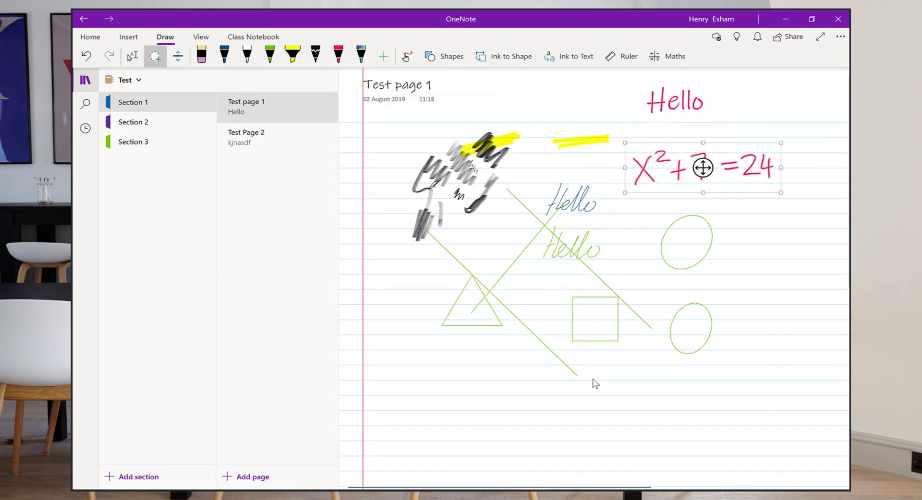
click(667, 56)
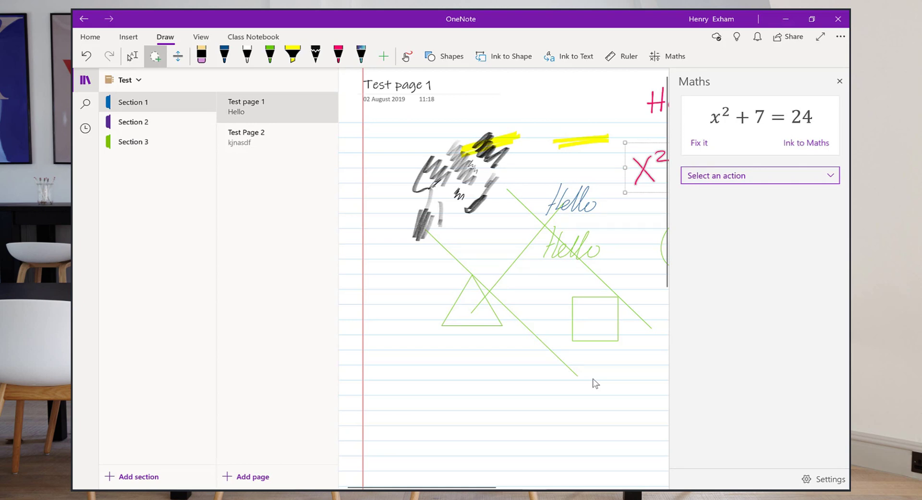
key(space)
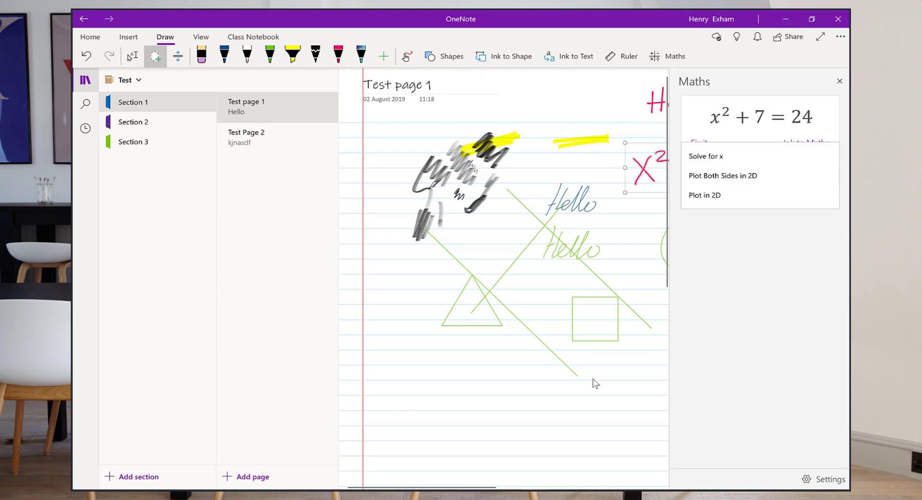
key(Down)
key(Up)
key(Return)
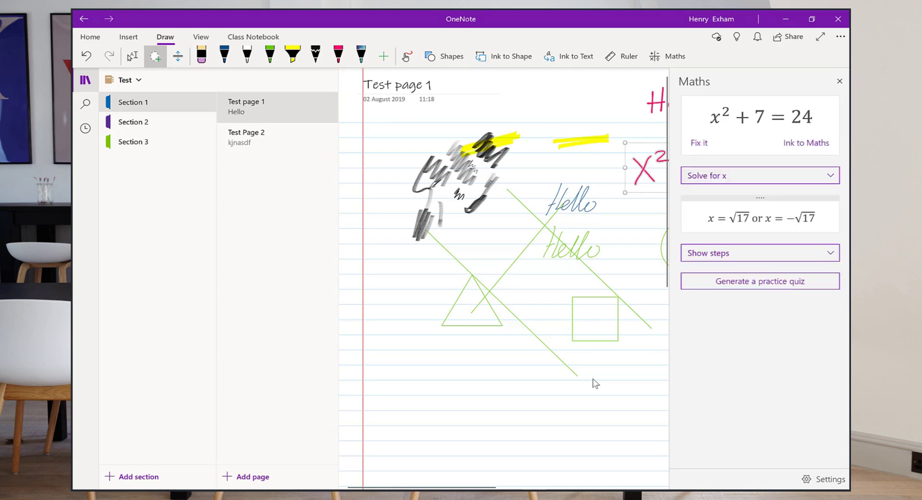
Show the solution as Short Steps by Finding the Square Root, and close the Maths tool.
click(760, 253)
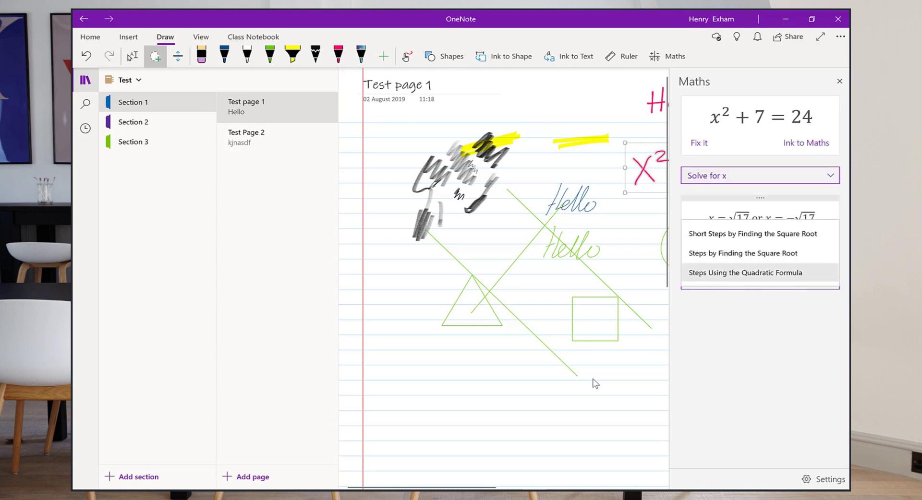
key(Up)
key(Up)
key(Return)
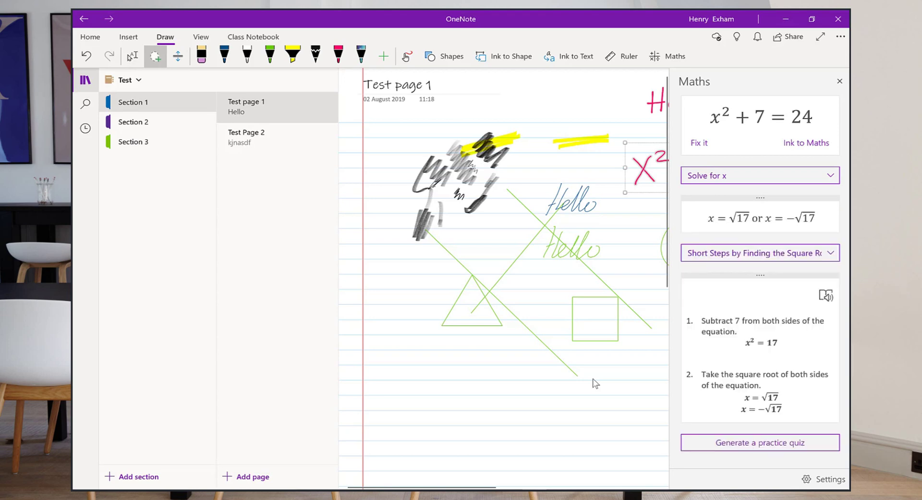
key(Tab)
key(Escape)
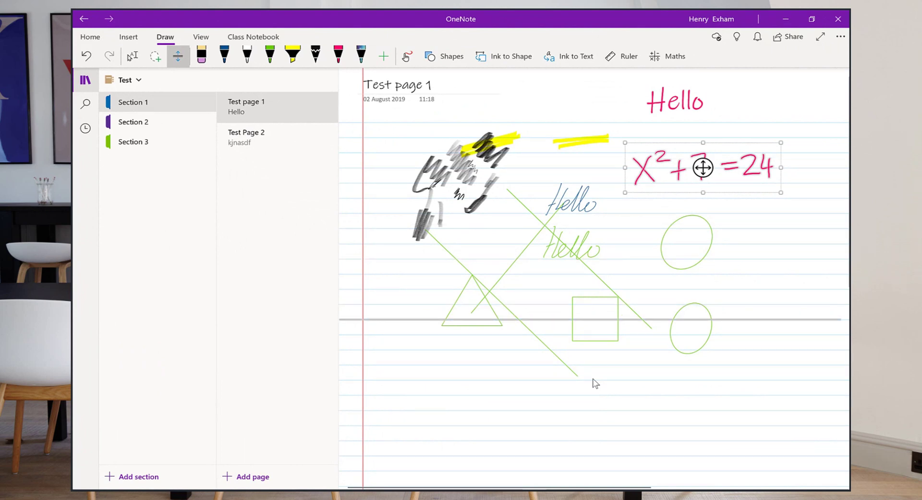
Insert blank vertical space beneath the pink "Hello" to push the sketches and equation down, and reduce the gap.
drag(590, 127, 590, 240)
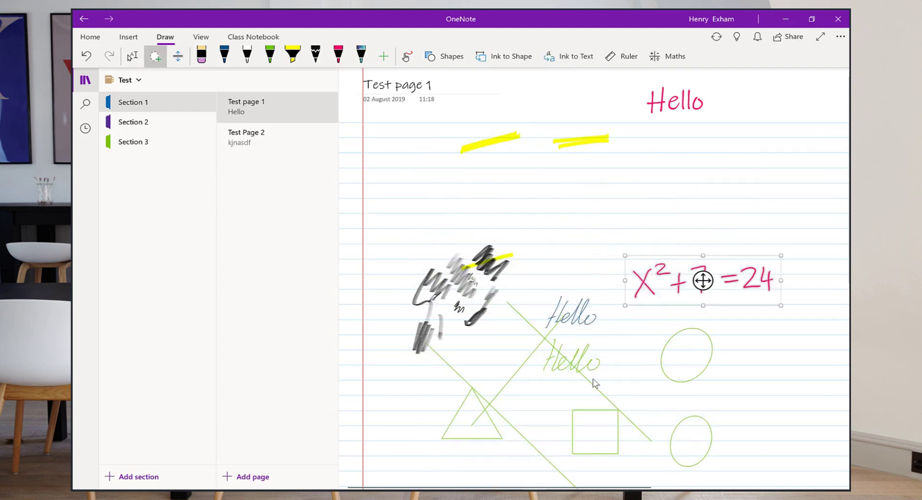
click(178, 56)
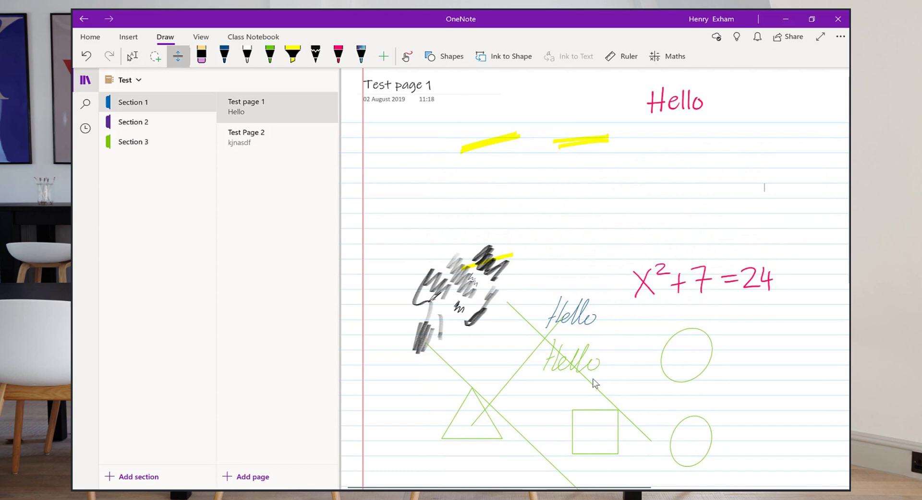
key(ctrl+z)
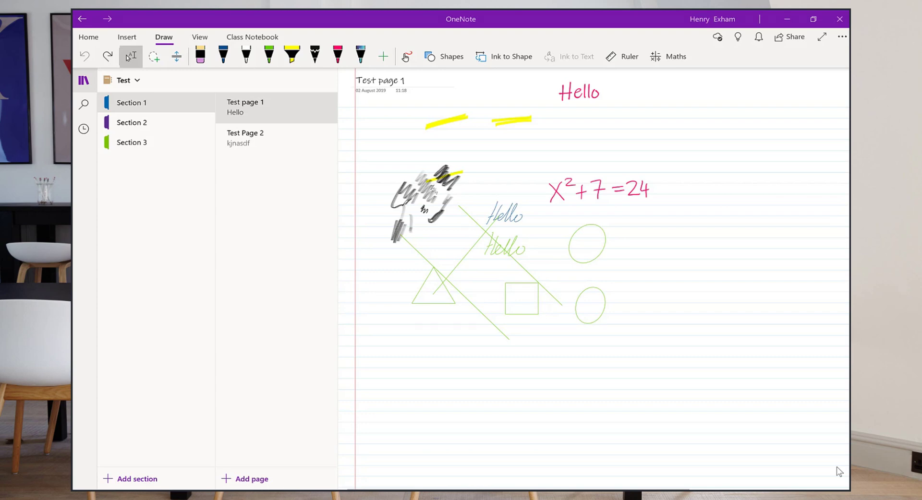
Erase the darkest scribble at the upper end of the pencil shading and switch to the pink pen.
key(alt+d)
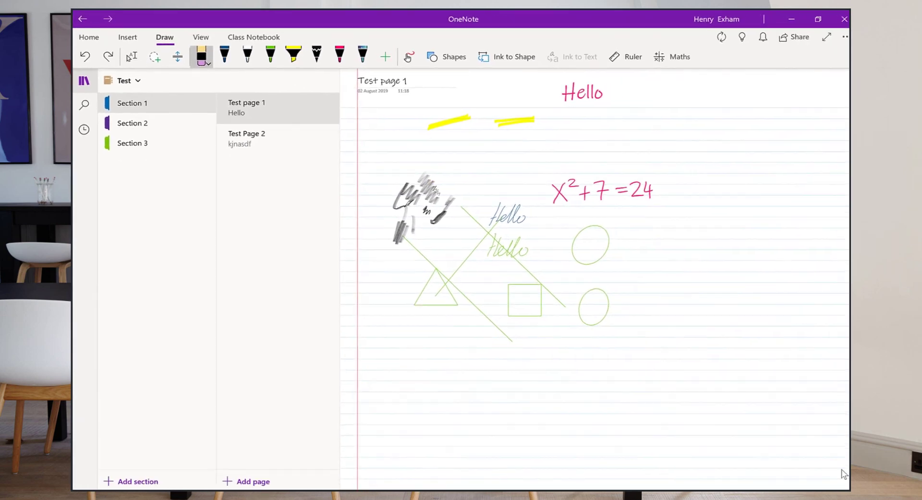
key(Return)
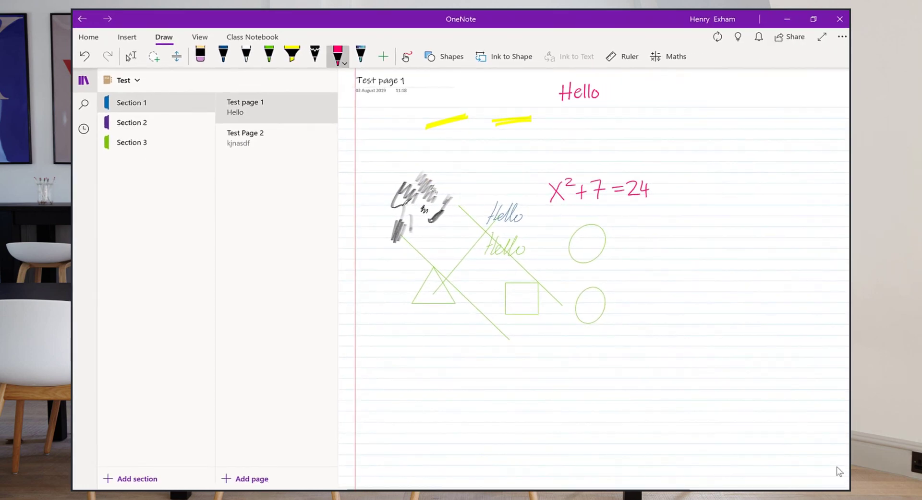